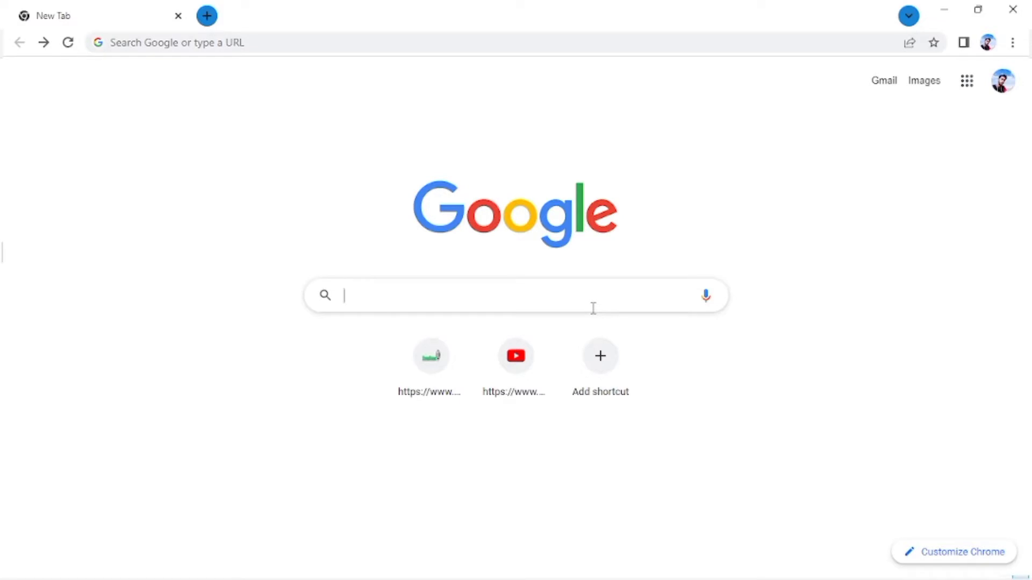
# Search Google for netbeans 13 and open the Apache NetBeans website.
pyautogui.write('new')
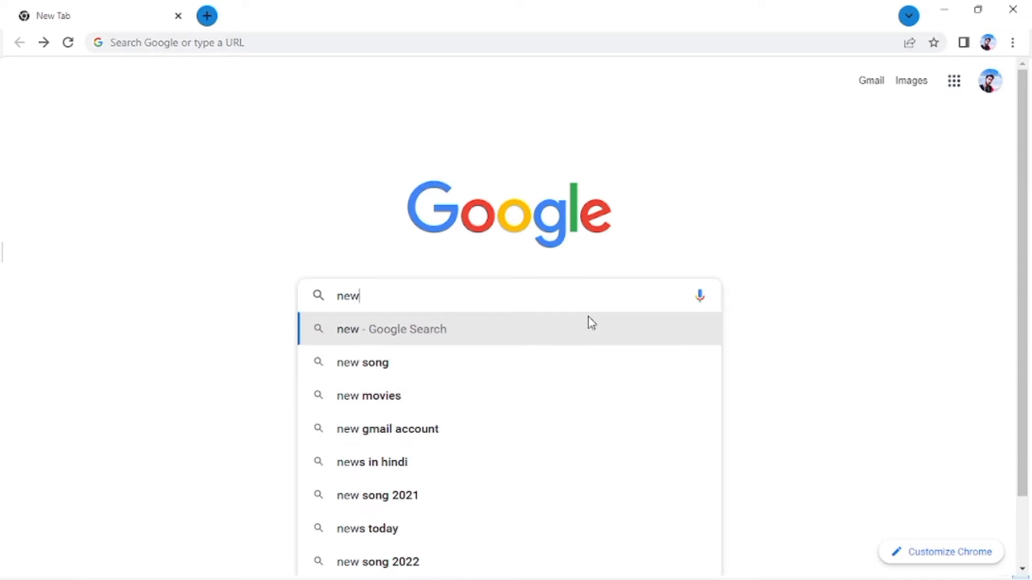
pyautogui.press('BackSpace')
pyautogui.write('t')
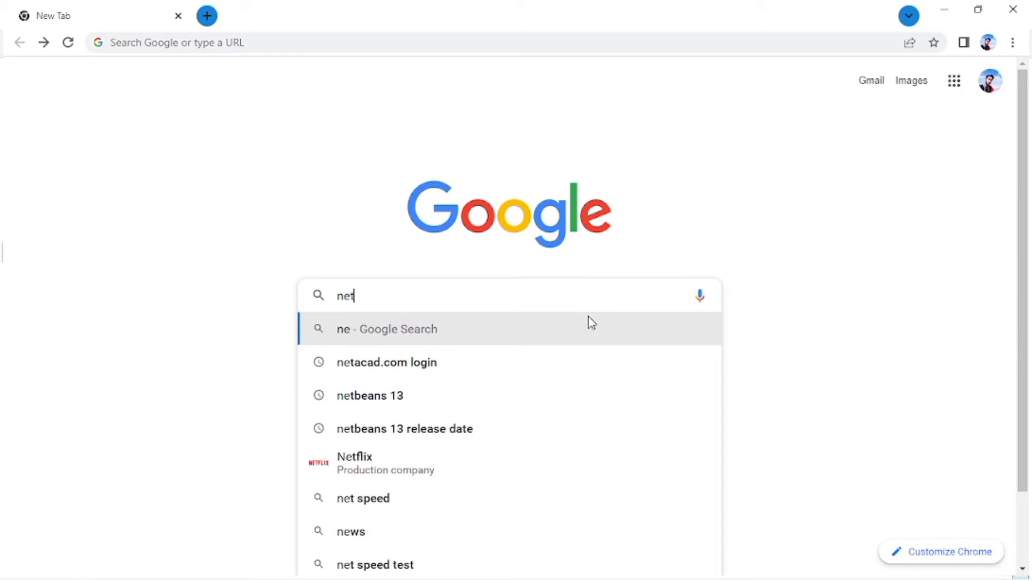
pyautogui.click(539, 368)
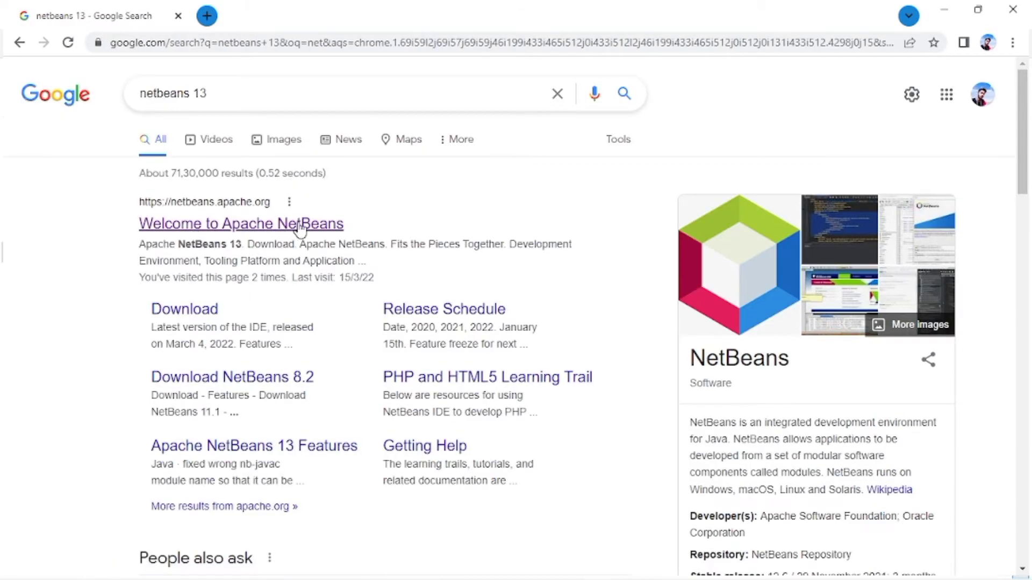
pyautogui.click(245, 226)
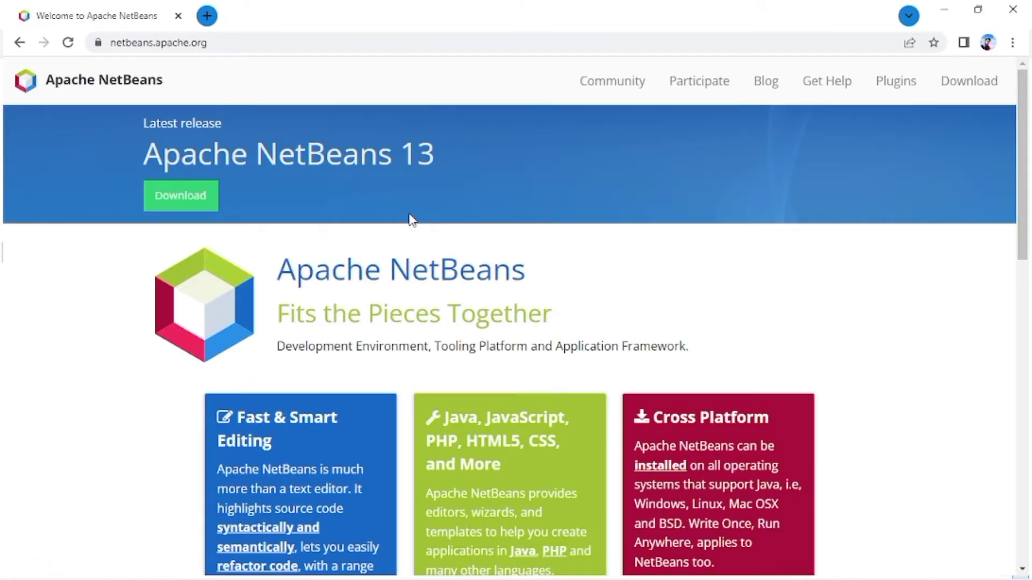
# Start downloading the NetBeans 13 Windows installer, Apache-NetBeans-13-bin-windows-x64.exe, from the suggested Apache site.
pyautogui.click(215, 203)
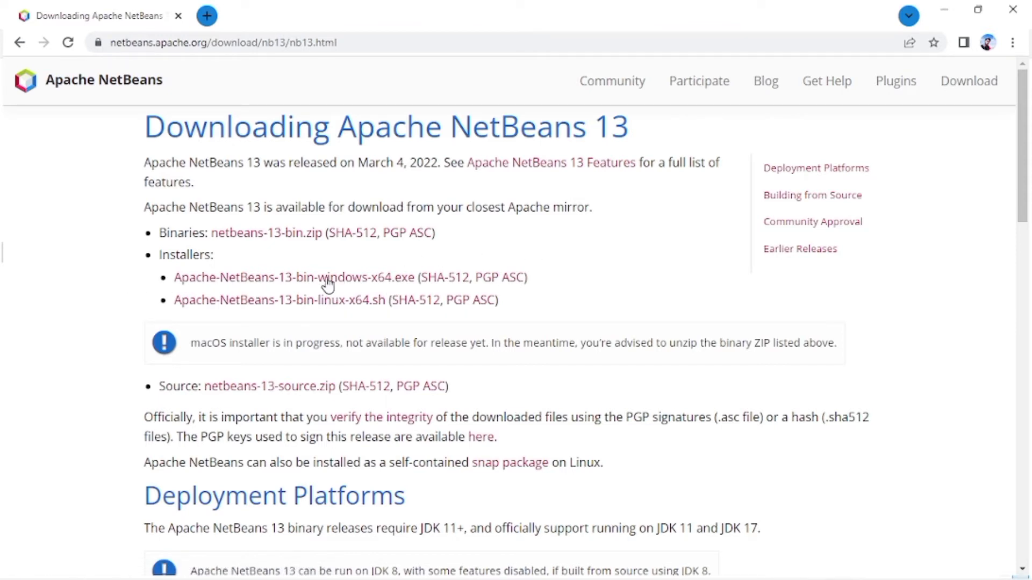
pyautogui.click(357, 280)
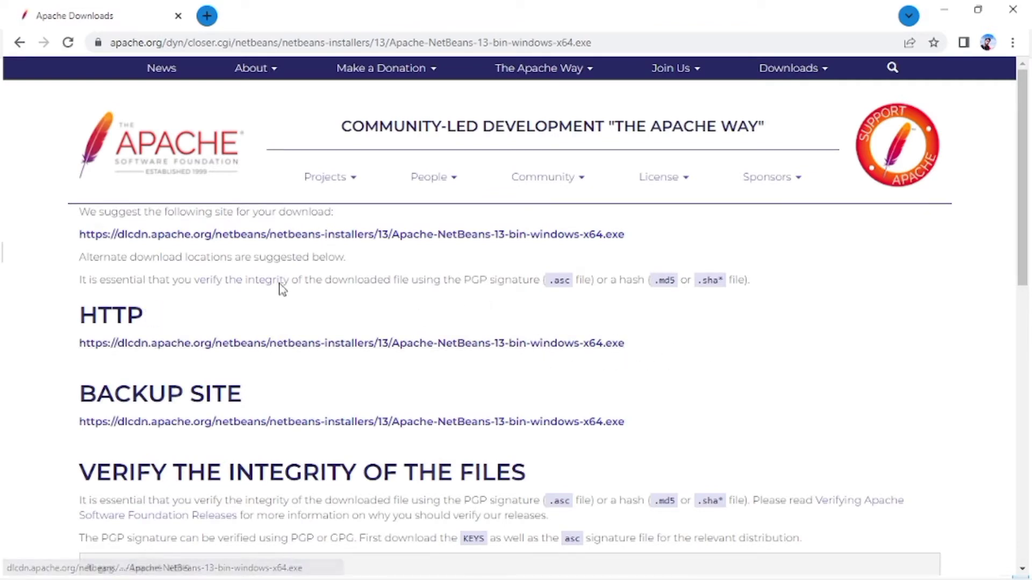
pyautogui.click(170, 242)
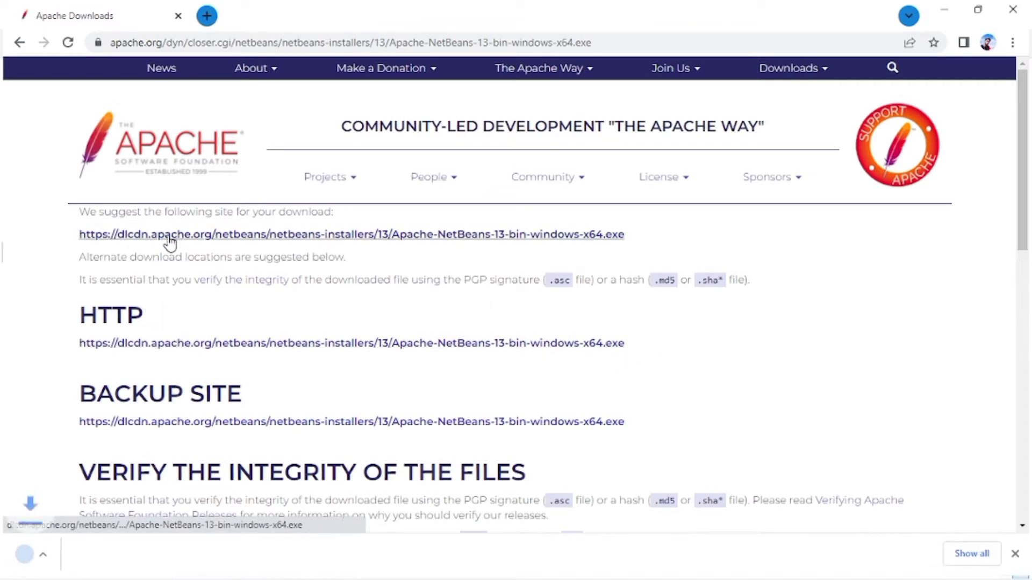
# Cancel the running download of the NetBeans installer.
pyautogui.moveTo(176, 558)
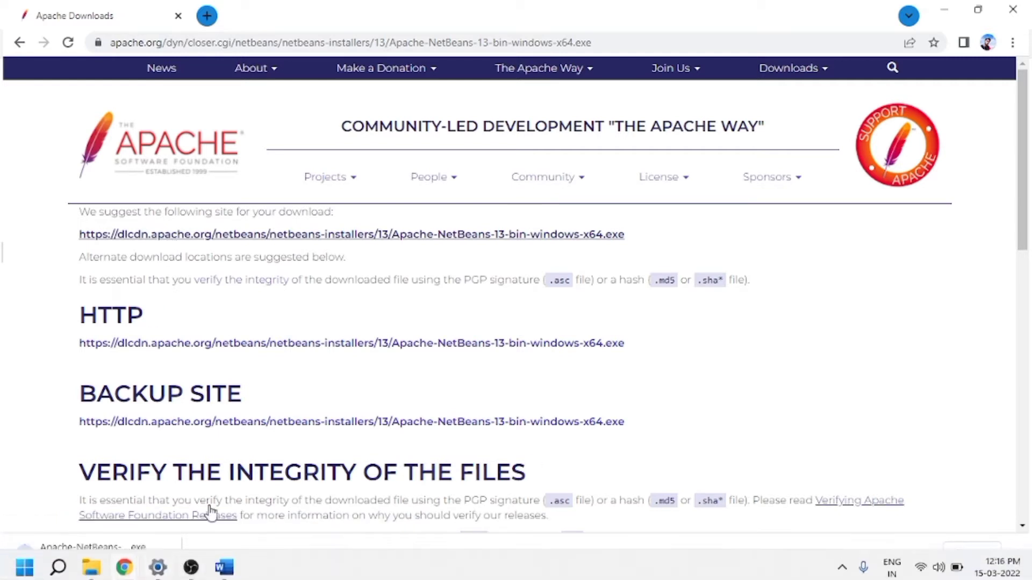
pyautogui.click(171, 558)
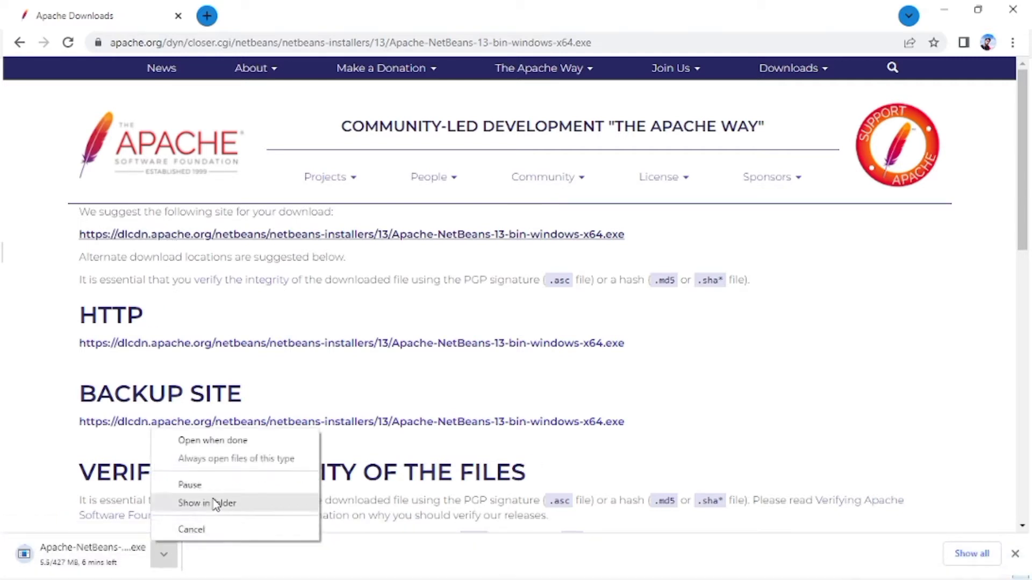
pyautogui.click(228, 531)
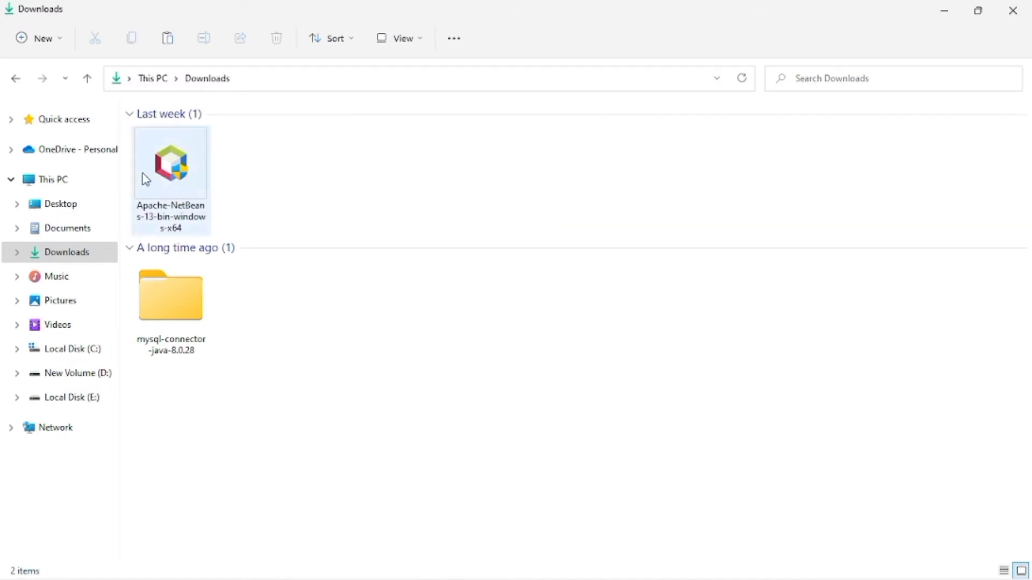
# Launch the Apache-NetBeans-13-bin-windows-x64 installer from the Downloads folder and accept its license agreement.
pyautogui.click(190, 176)
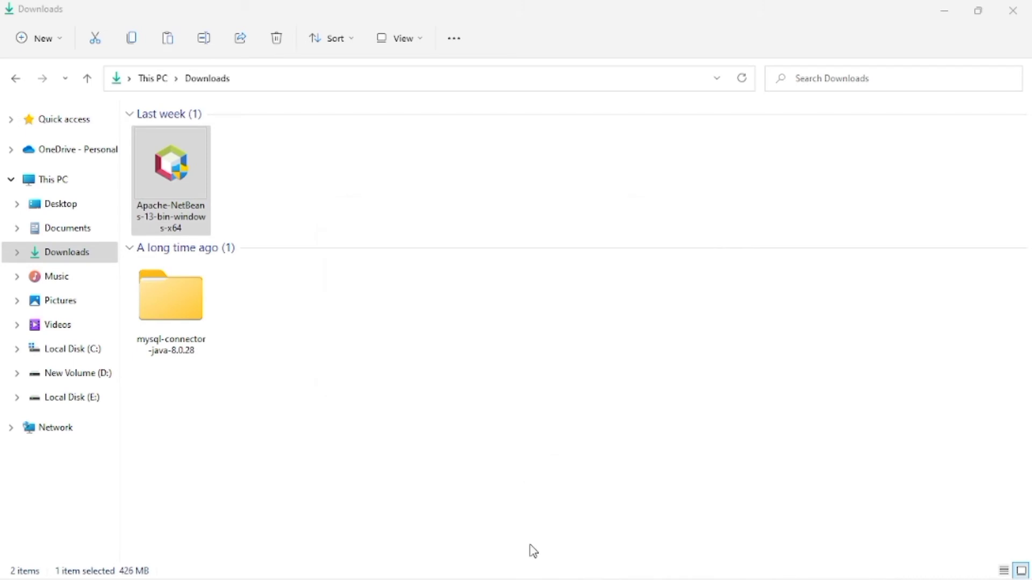
pyautogui.moveTo(520, 578)
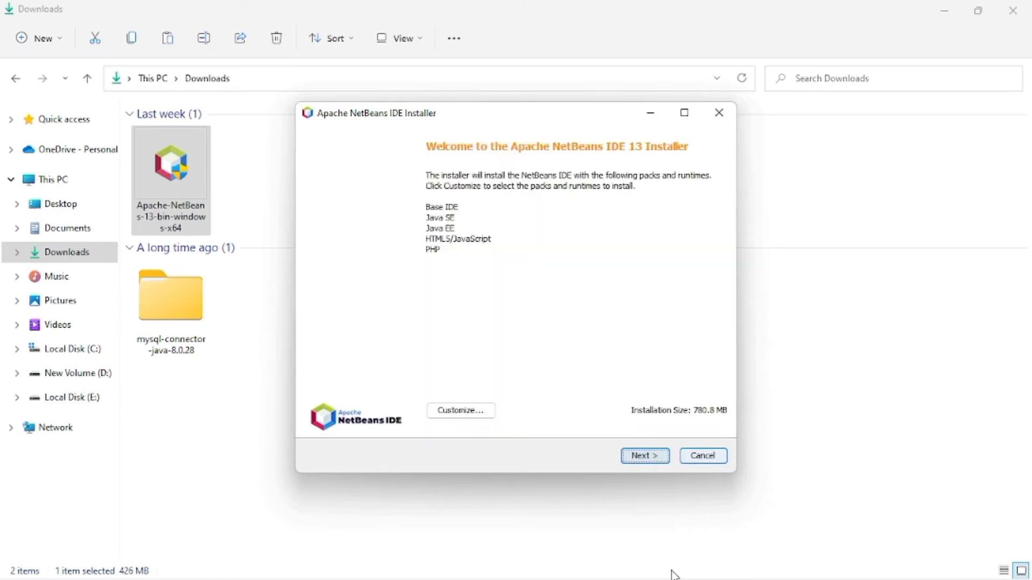
pyautogui.click(651, 461)
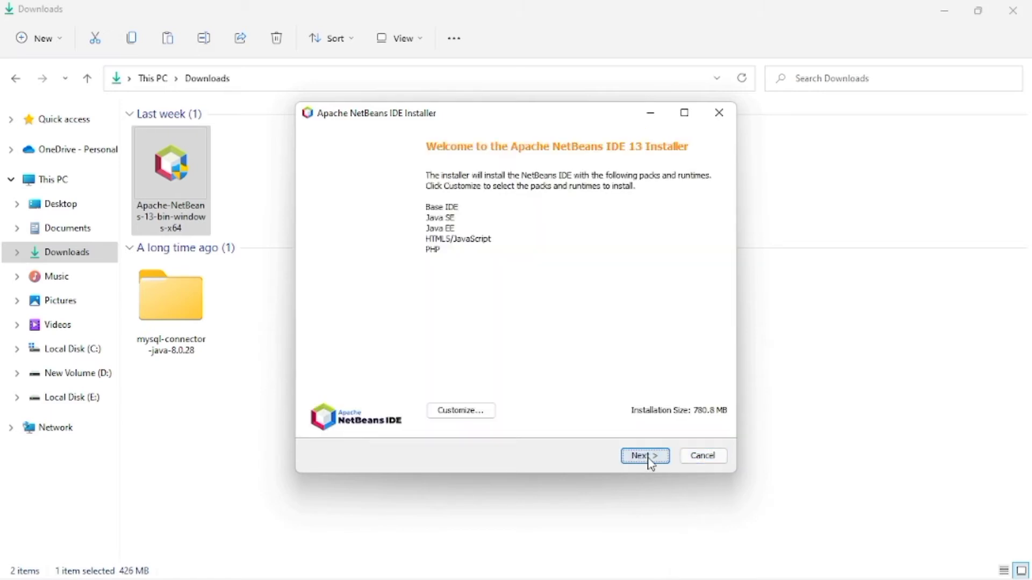
pyautogui.click(450, 421)
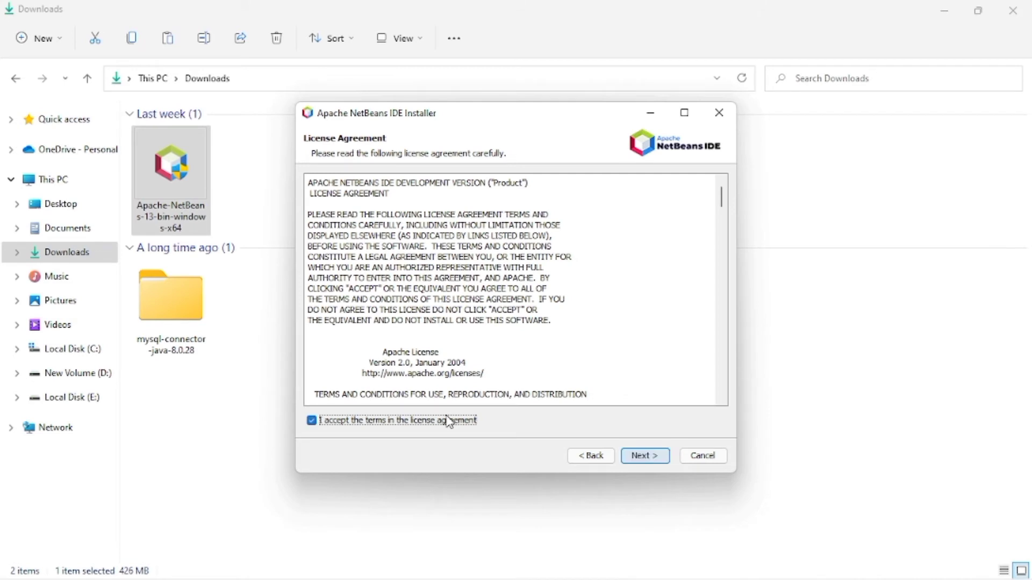
pyautogui.click(651, 461)
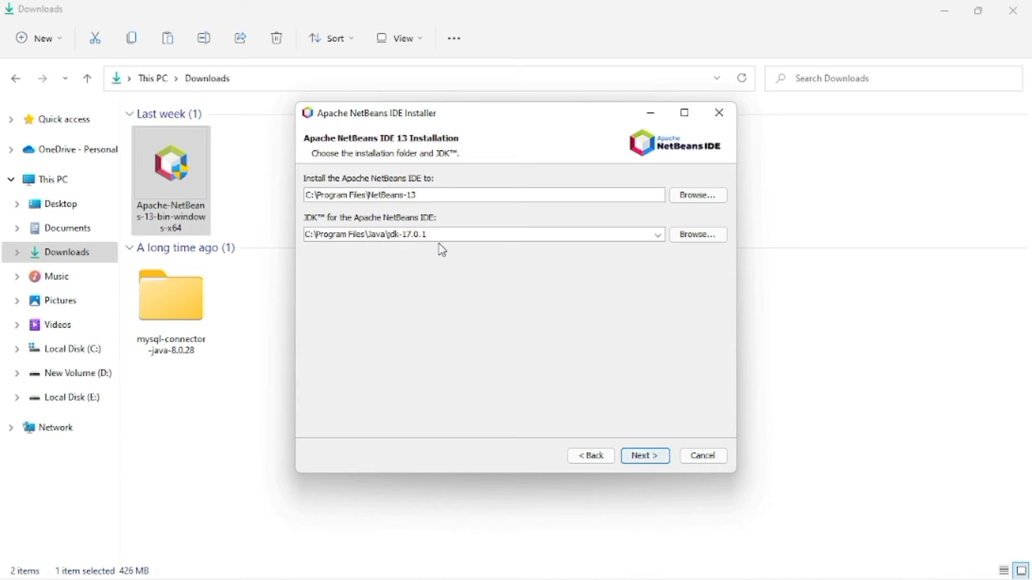
# Install NetBeans to C:\Program Files\NetBeans-13 using the JDK in C:\Program Files\Java\jdk-17.0.1, and finish the setup.
pyautogui.click(653, 466)
pyautogui.click(651, 461)
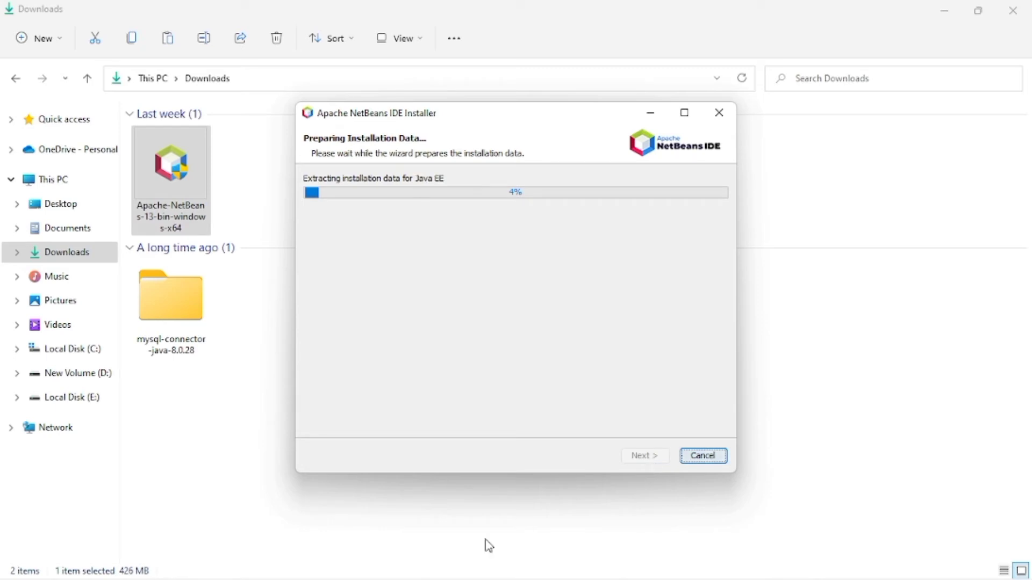
pyautogui.click(944, 10)
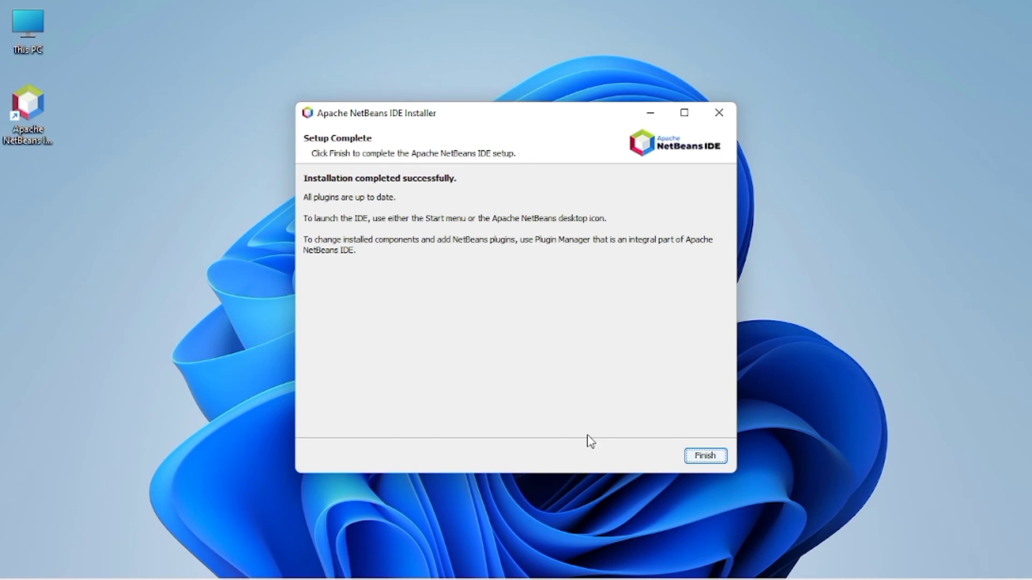
pyautogui.click(697, 458)
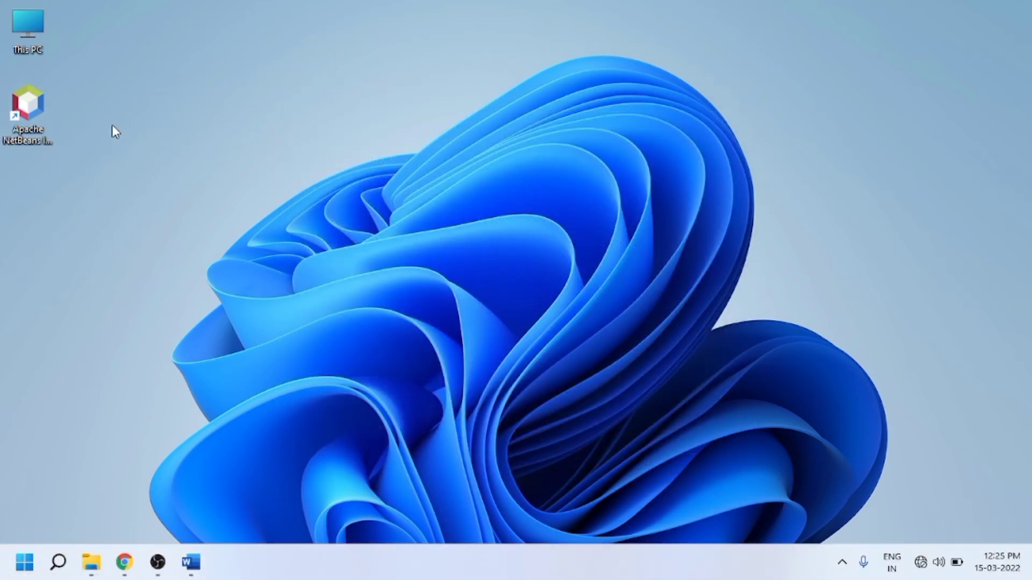
# Launch Apache NetBeans from the desktop and create a Java with Ant Java Application project with the default name and main class.
pyautogui.doubleClick(8, 129)
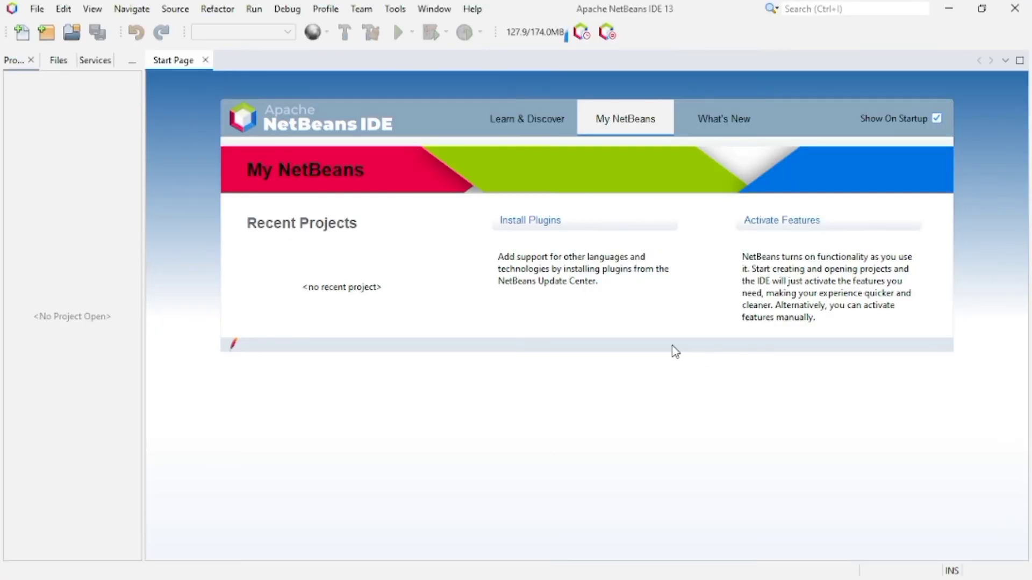
pyautogui.click(47, 33)
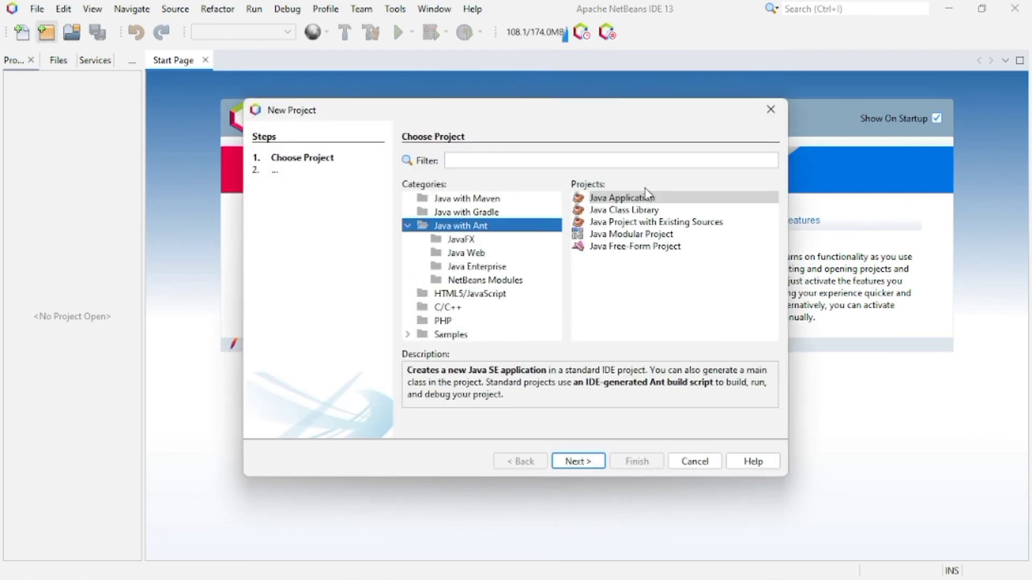
pyautogui.click(646, 201)
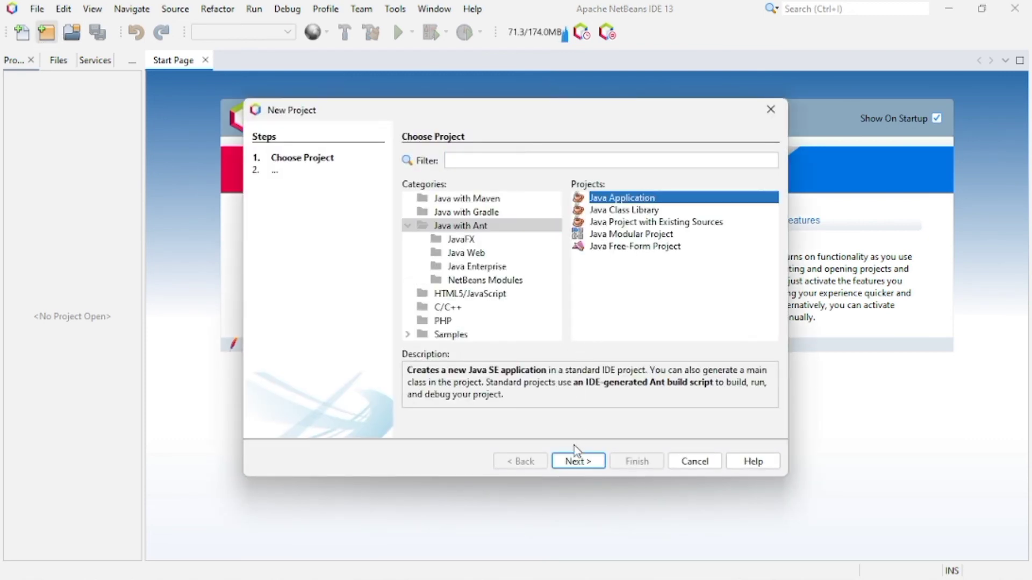
pyautogui.click(579, 460)
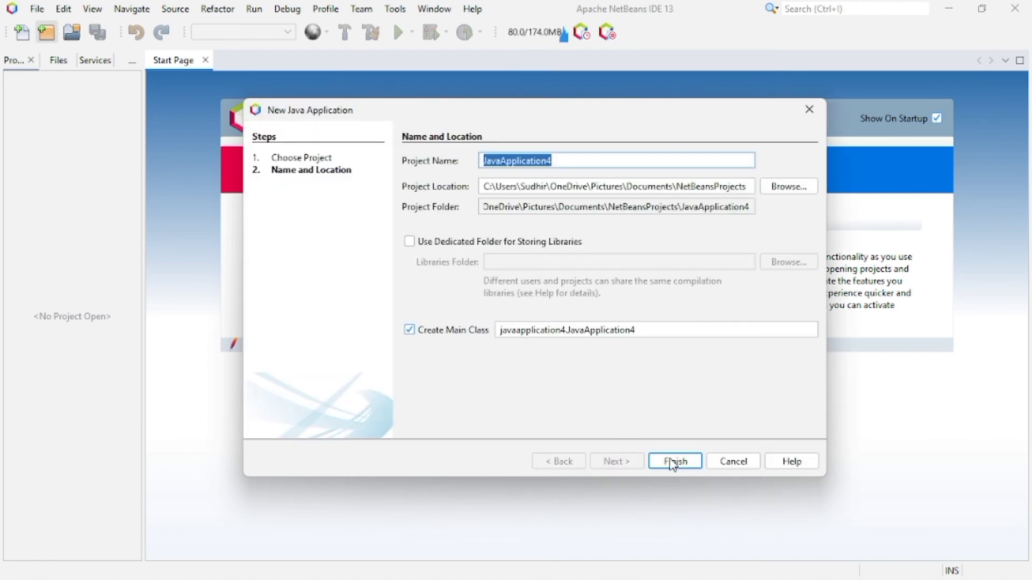
pyautogui.click(674, 462)
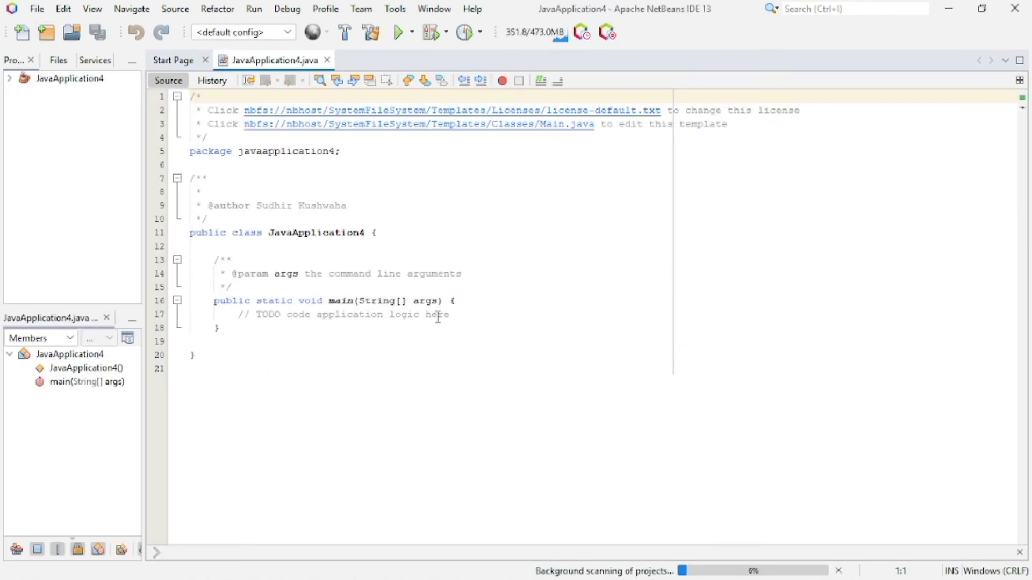
# Add the statement System.out.print("hello"); below the TODO comment in the main method and run the project.
pyautogui.click(480, 313)
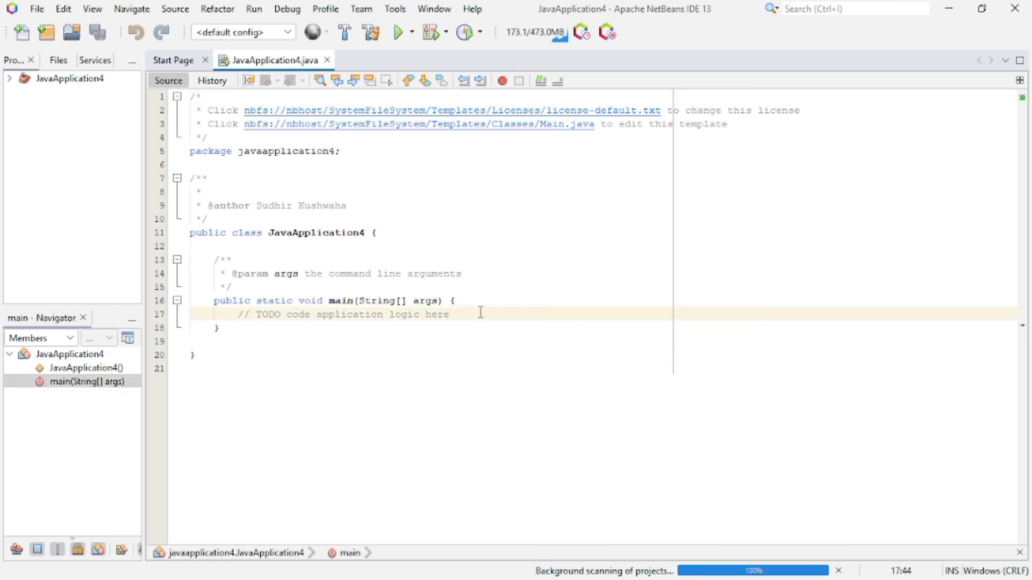
pyautogui.press('Return')
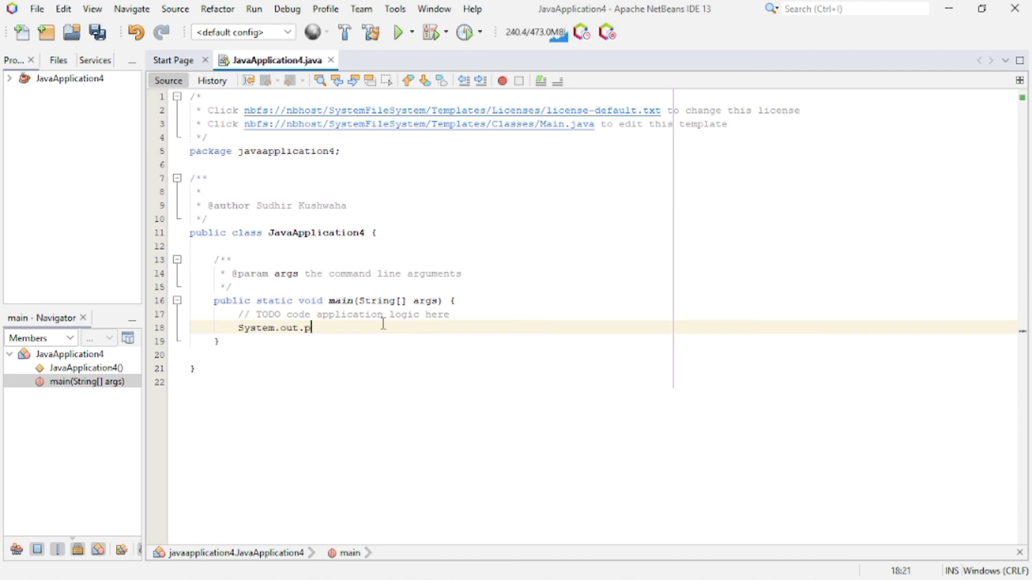
pyautogui.write('System.out.print("hello')
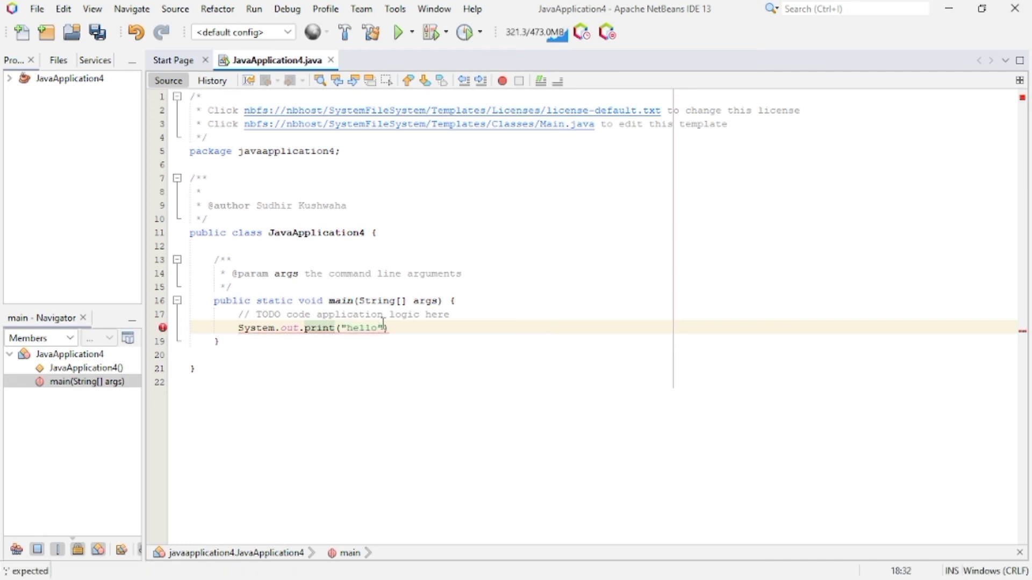
pyautogui.rightClick(384, 327)
pyautogui.moveTo(352, 350); pyautogui.dragTo(396, 328)
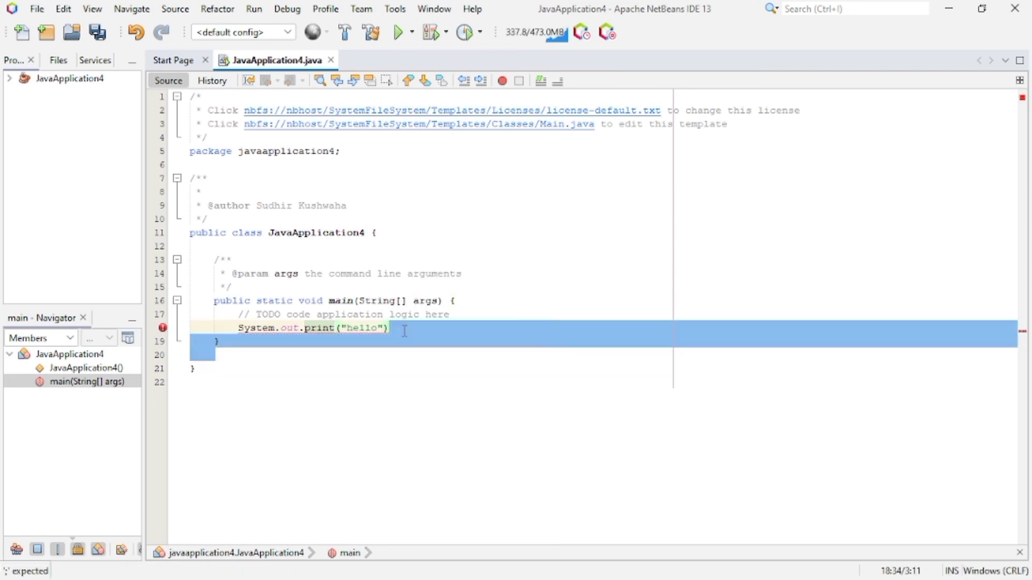
pyautogui.click(397, 330)
pyautogui.write(';')
pyautogui.click(399, 33)
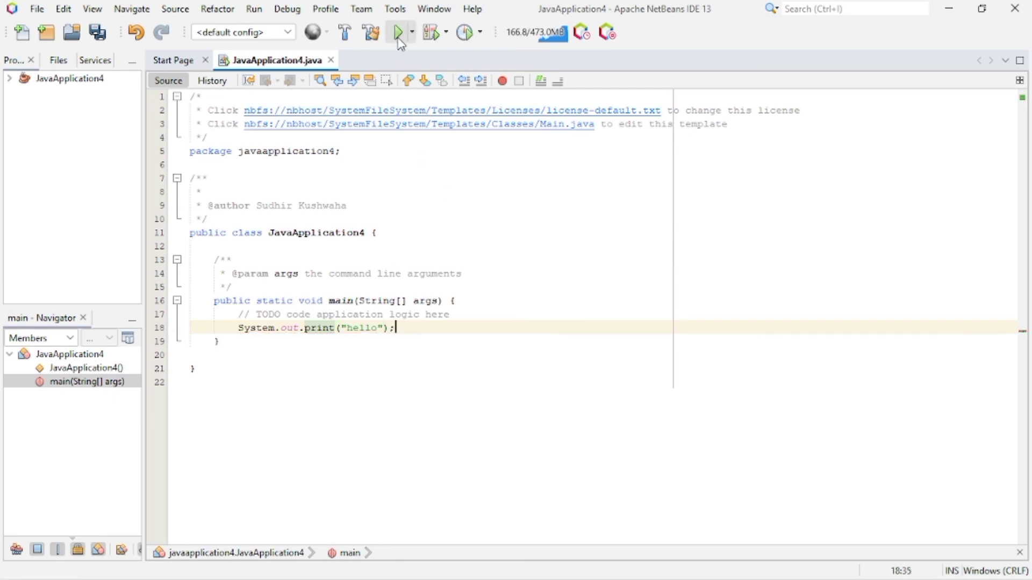